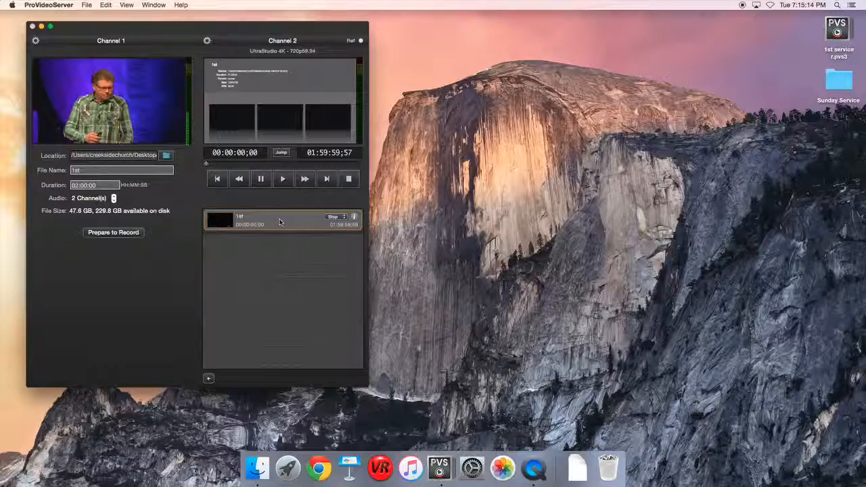
- Remove the 1st clip from the Channel 2 playlist and delete 1st_1.mov and 1st.mov from the Sunday Service desktop folder
{"action": "key", "text": "Delete"}
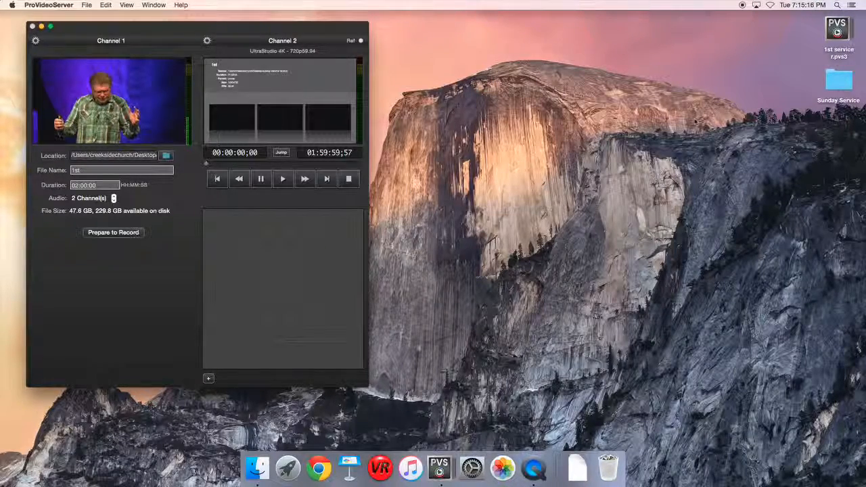
{"action": "left_click", "coordinate": [837, 86]}
{"action": "double_click", "coordinate": [838, 86]}
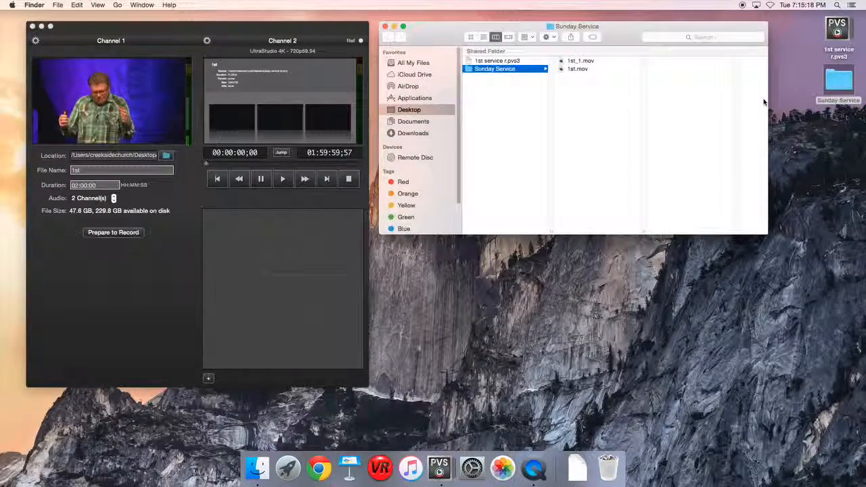
{"action": "left_click", "coordinate": [576, 70]}
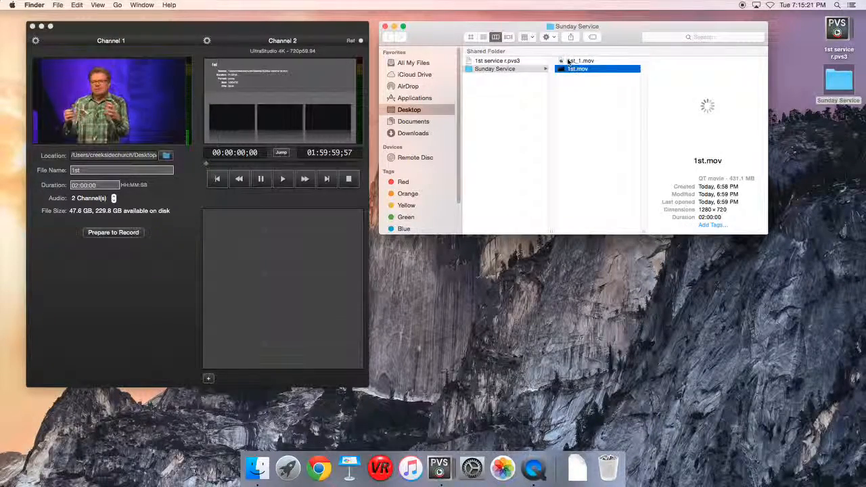
{"action": "left_click", "coordinate": [572, 61], "text": "shift"}
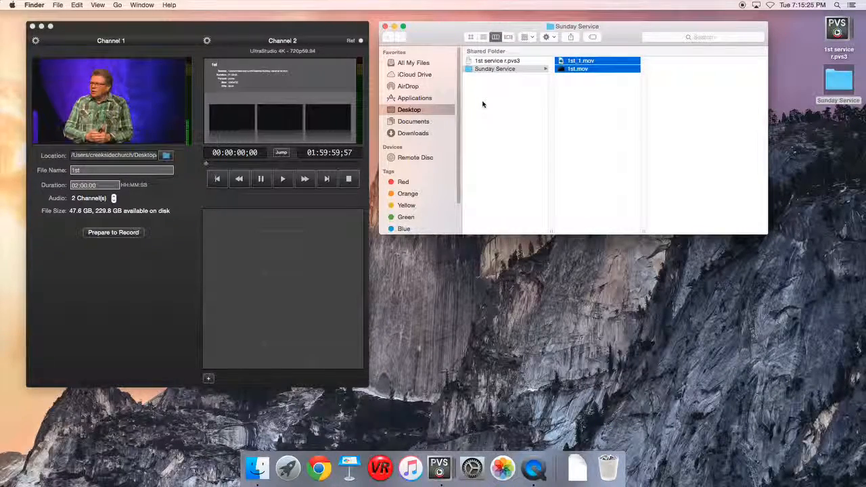
{"action": "key", "text": "super+BackSpace"}
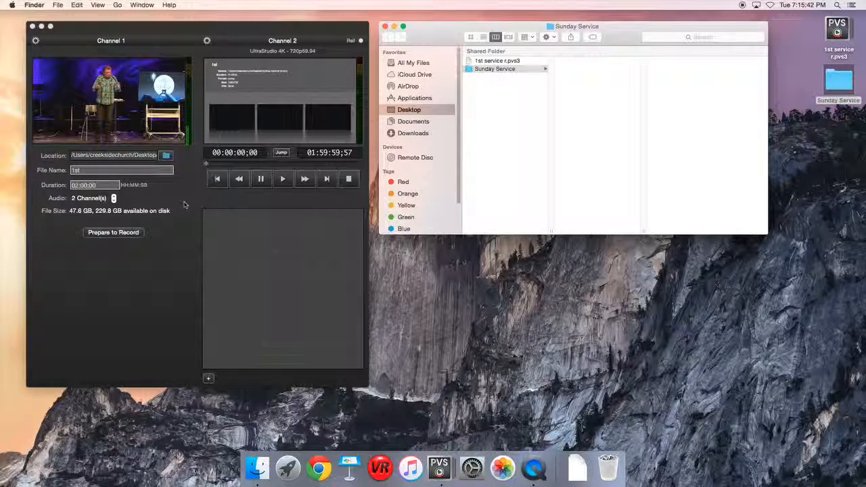
- Set the Channel 1 recording's file name to 1st and prepare the channel to record
{"action": "left_click", "coordinate": [111, 232]}
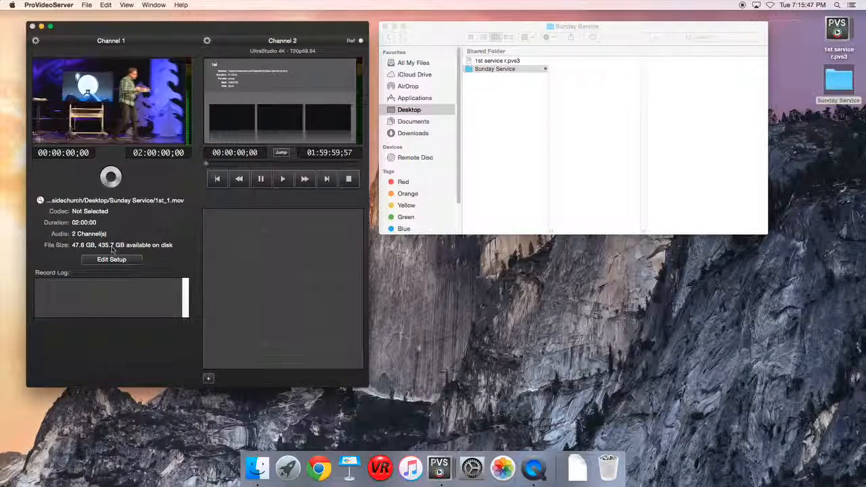
{"action": "left_click", "coordinate": [111, 260]}
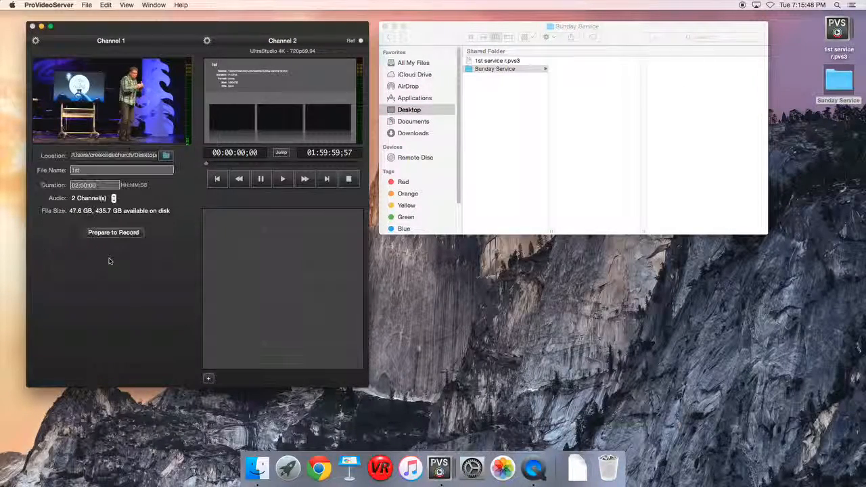
{"action": "left_click", "coordinate": [84, 170]}
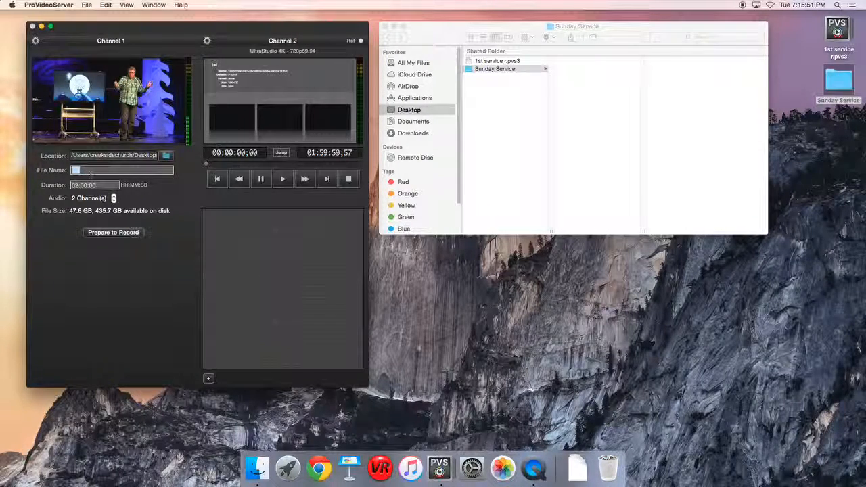
{"action": "key", "text": "BackSpace"}
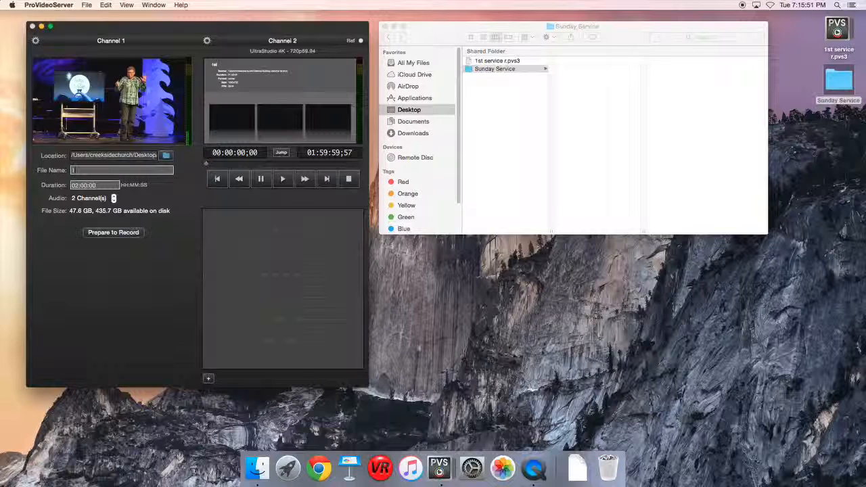
{"action": "type", "text": "1st"}
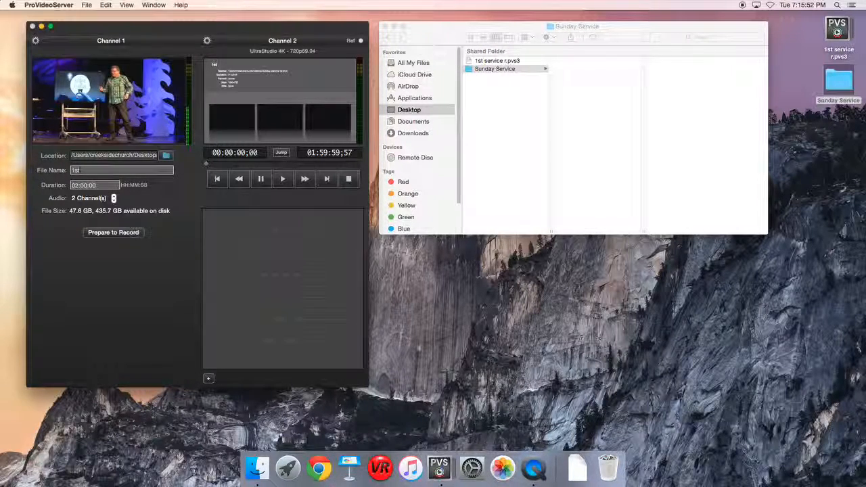
{"action": "left_click", "coordinate": [108, 233]}
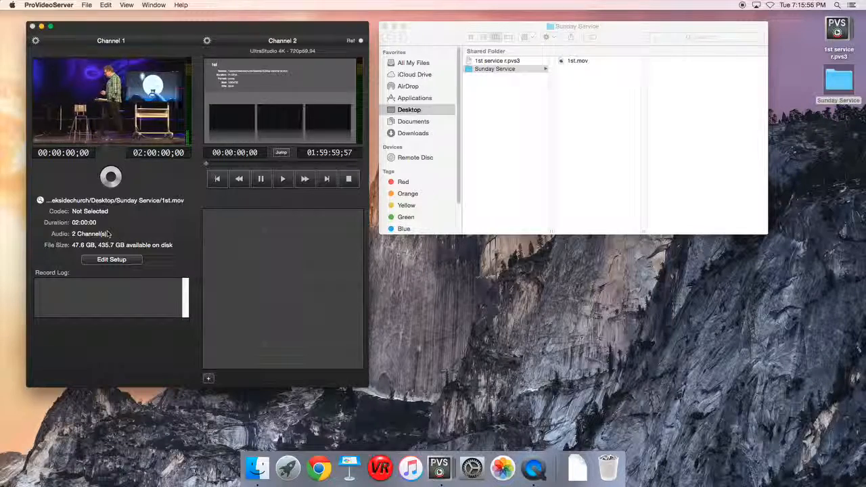
- Add 1st.mov from the Sunday Service folder to the Channel 2 playlist and cue the clip
{"action": "left_click", "coordinate": [575, 62]}
{"action": "left_click", "coordinate": [578, 62]}
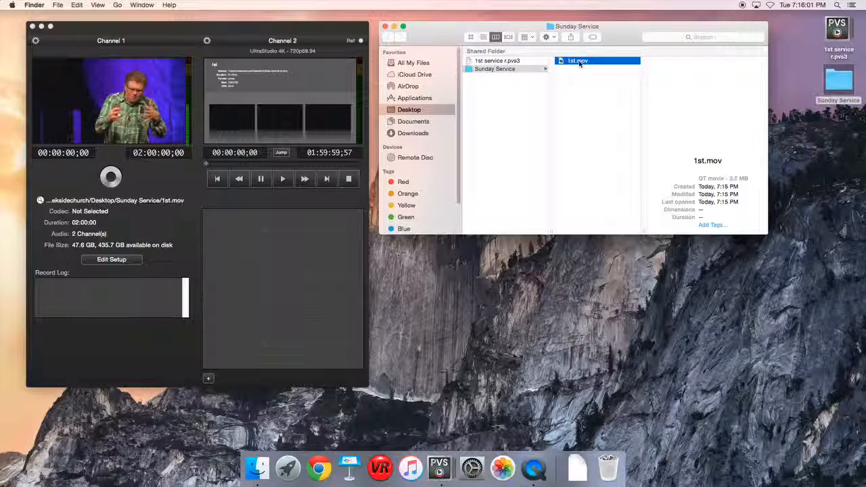
{"action": "left_click_drag", "start_coordinate": [579, 63], "coordinate": [268, 217]}
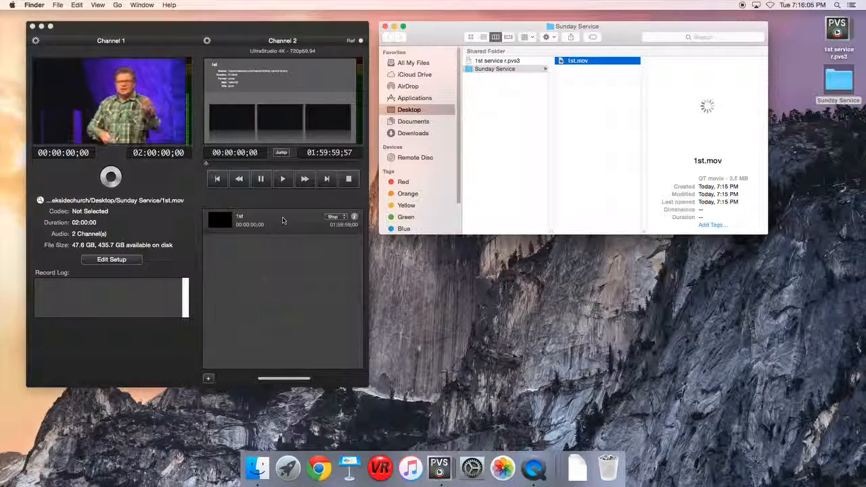
{"action": "left_click", "coordinate": [278, 224]}
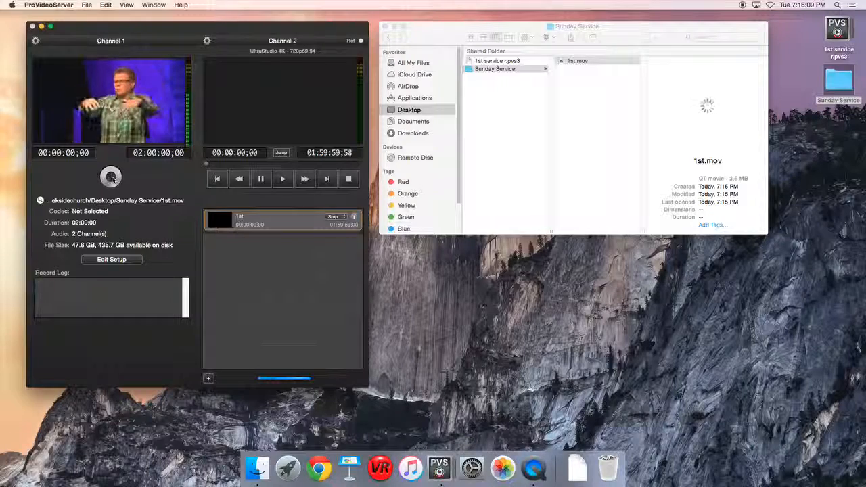
- Start recording on Channel 1 and play the cued 1st clip on Channel 2 while it is still being recorded
{"action": "left_click", "coordinate": [112, 178]}
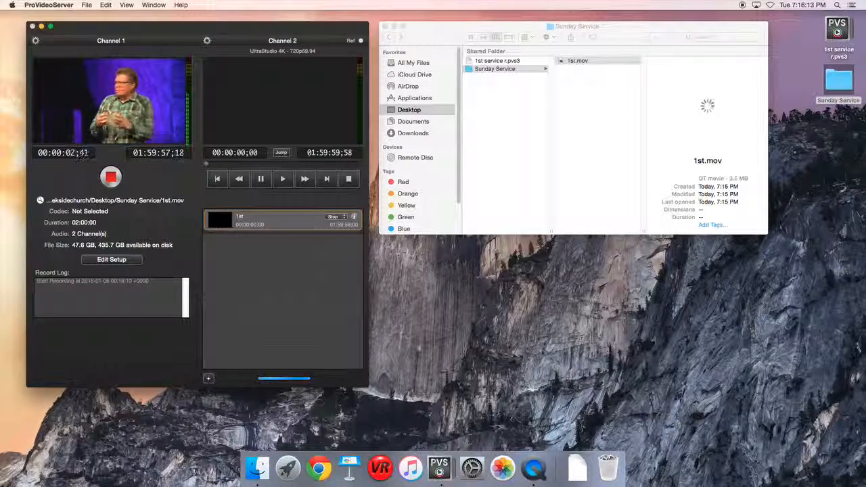
{"action": "left_click", "coordinate": [283, 179]}
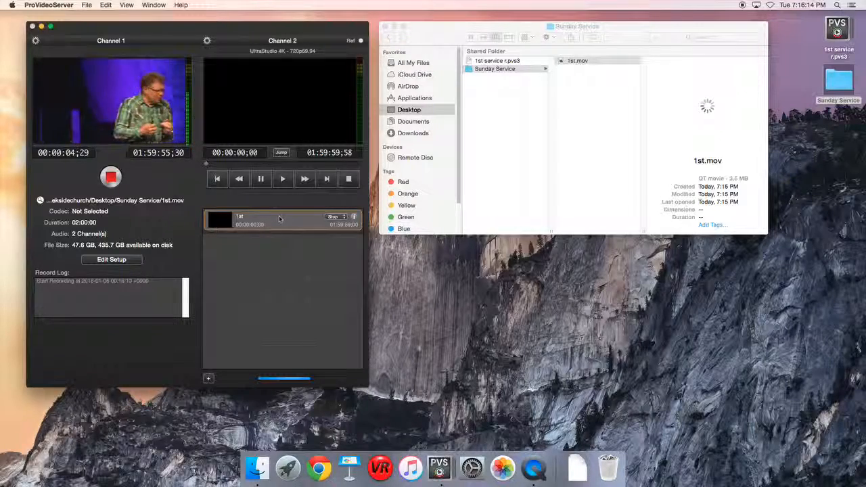
{"action": "left_click", "coordinate": [283, 179]}
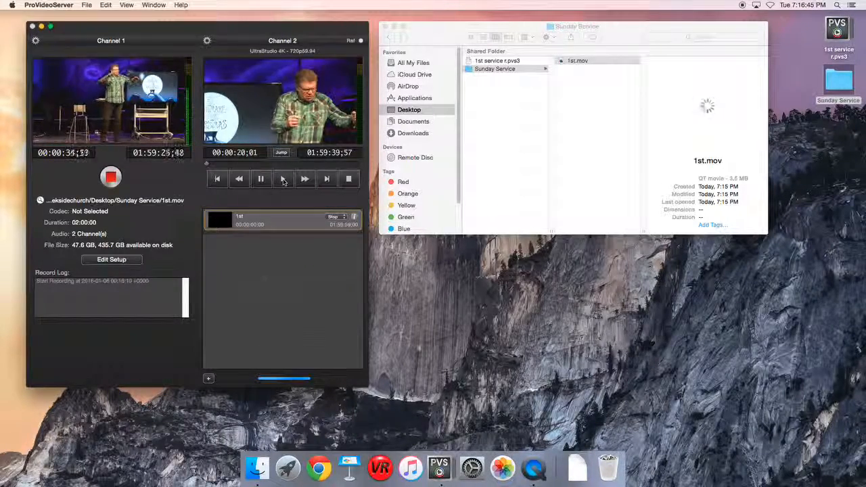
{"action": "left_click", "coordinate": [283, 178]}
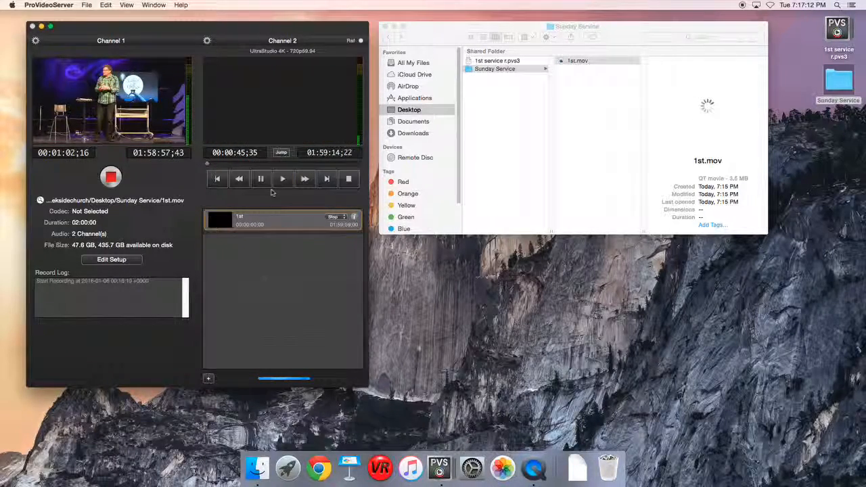
- Restart playback of the 1st clip on Channel 2 from its beginning and jump to the 1:15 mark
{"action": "left_click", "coordinate": [276, 215]}
{"action": "left_click", "coordinate": [283, 180]}
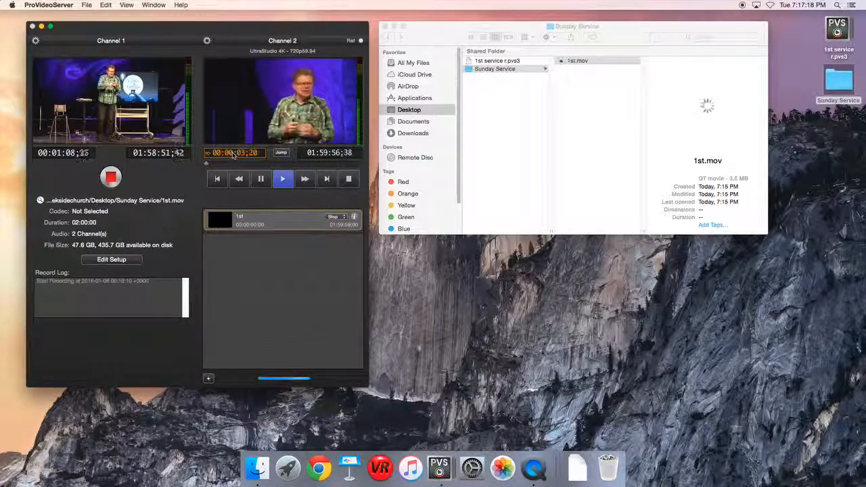
{"action": "left_click", "coordinate": [282, 154]}
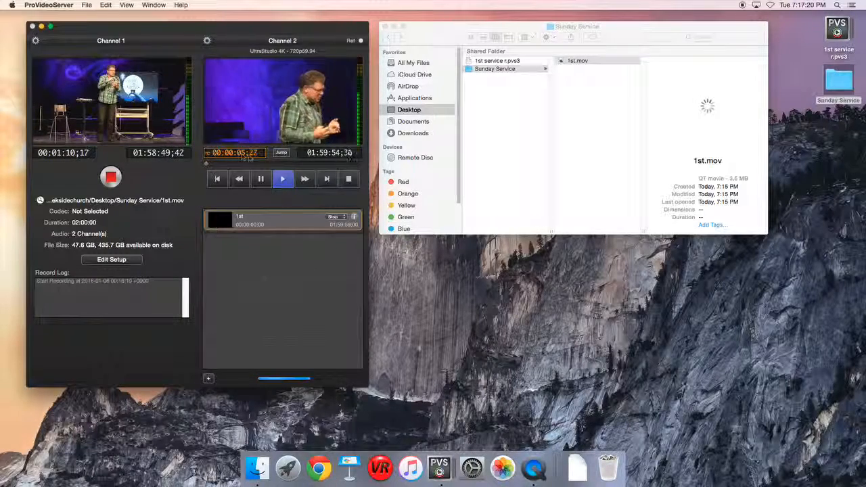
{"action": "left_click", "coordinate": [282, 154]}
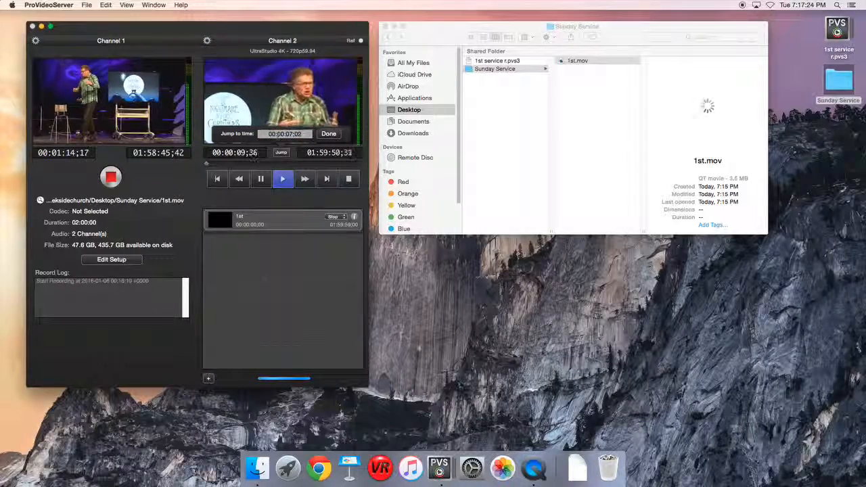
{"action": "left_click", "coordinate": [295, 133]}
{"action": "type", "text": "1:"}
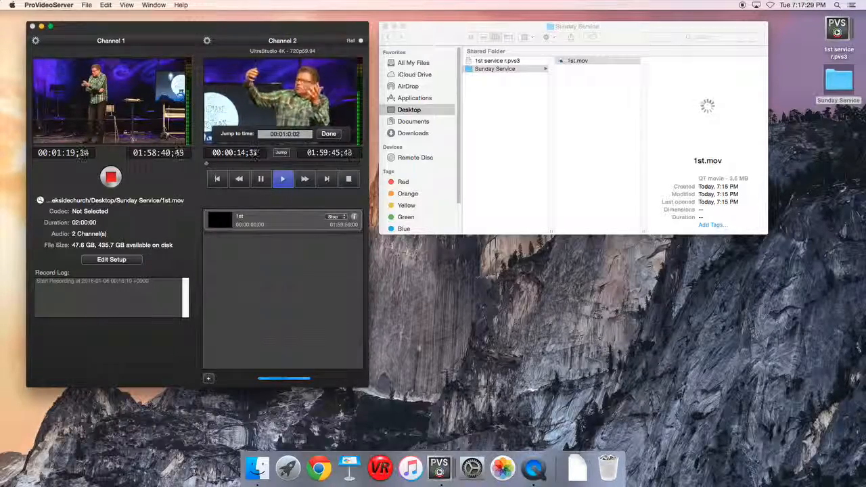
{"action": "key", "text": "BackSpace"}
{"action": "type", "text": "15"}
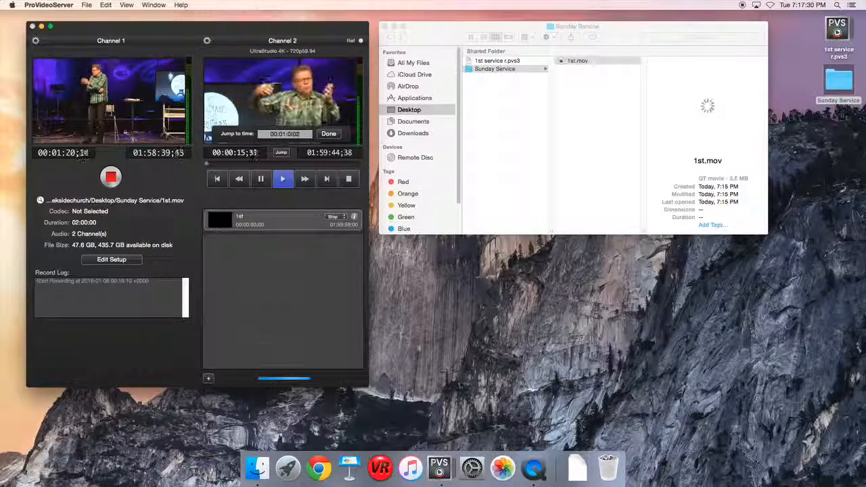
{"action": "key", "text": "Return"}
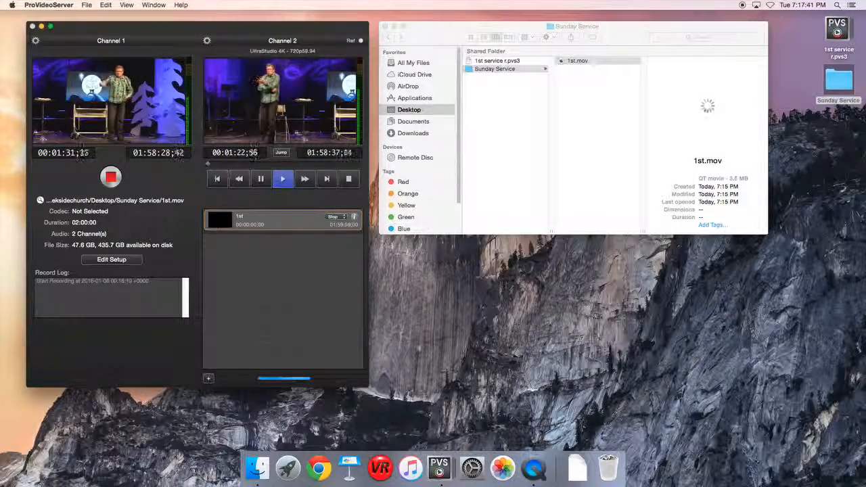
- Move the 1st clip's playback backward and forward, and resume it with a jump to 00:01:40;21
{"action": "key", "text": "j"}
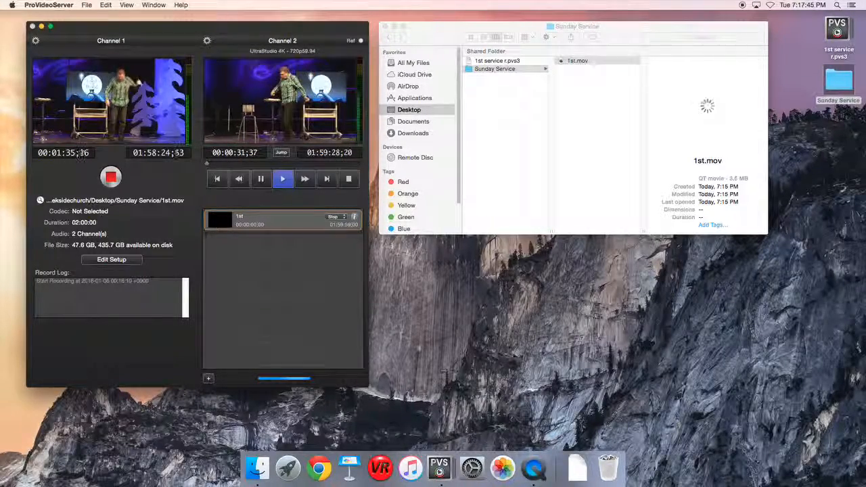
{"action": "key", "text": "l"}
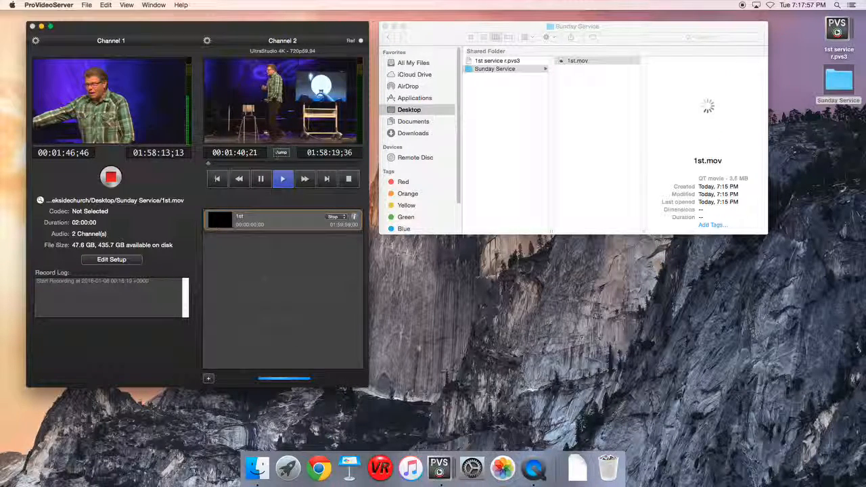
{"action": "left_click", "coordinate": [280, 152]}
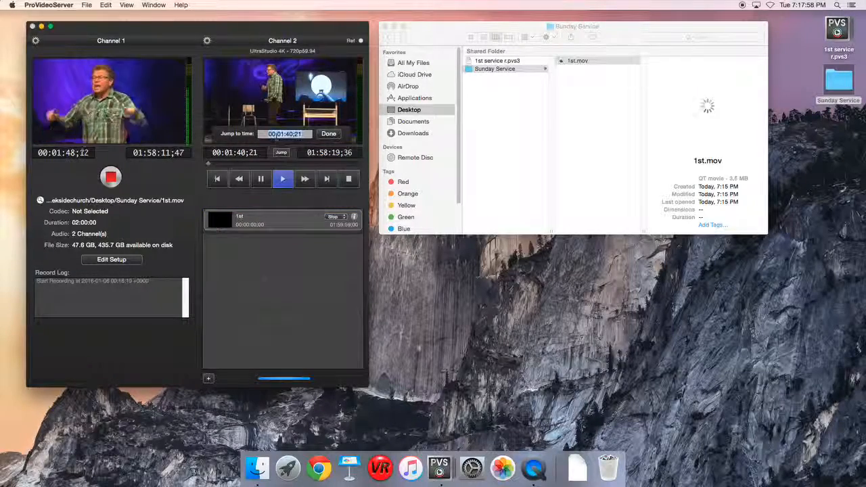
{"action": "key", "text": "Return"}
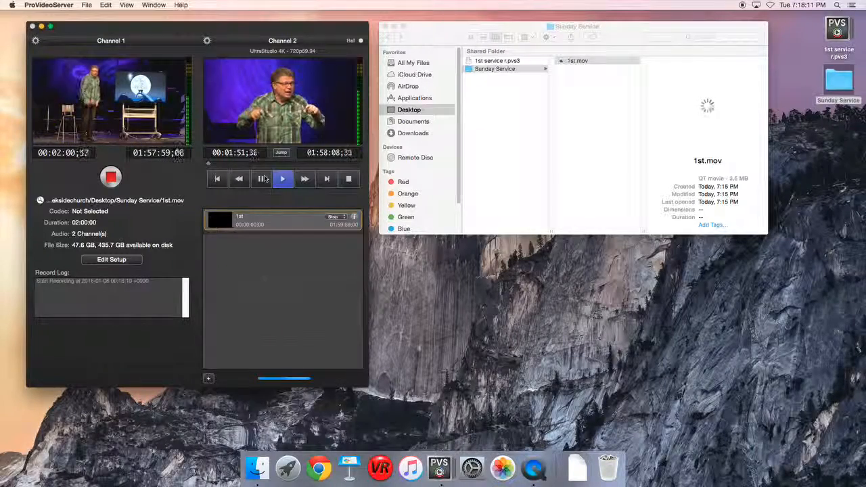
- Stop the Channel 2 playback and the Channel 1 recording, and prepare Channel 1 to record a file named 2nd
{"action": "left_click", "coordinate": [327, 180]}
{"action": "left_click", "coordinate": [112, 180]}
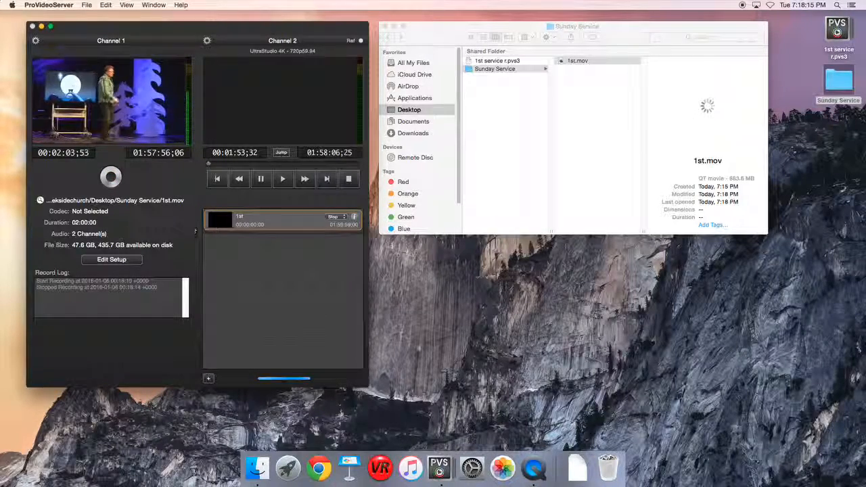
{"action": "left_click", "coordinate": [112, 260]}
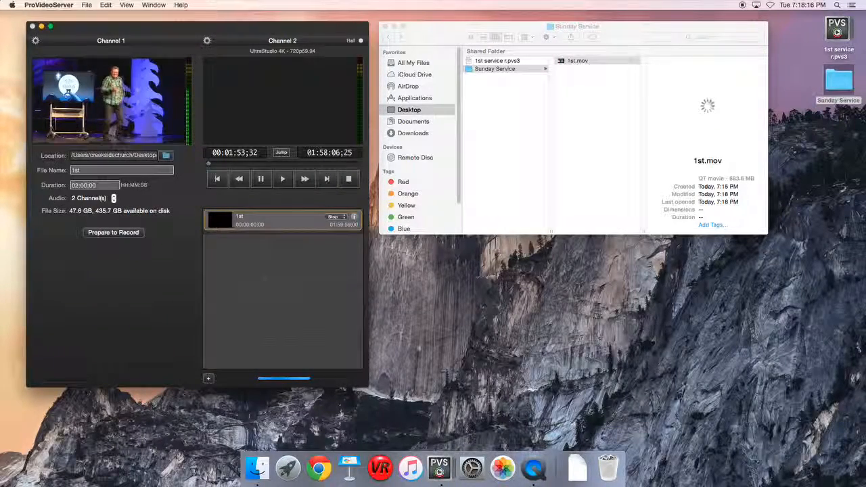
{"action": "double_click", "coordinate": [85, 171]}
{"action": "type", "text": "2n"}
{"action": "key", "text": "Return"}
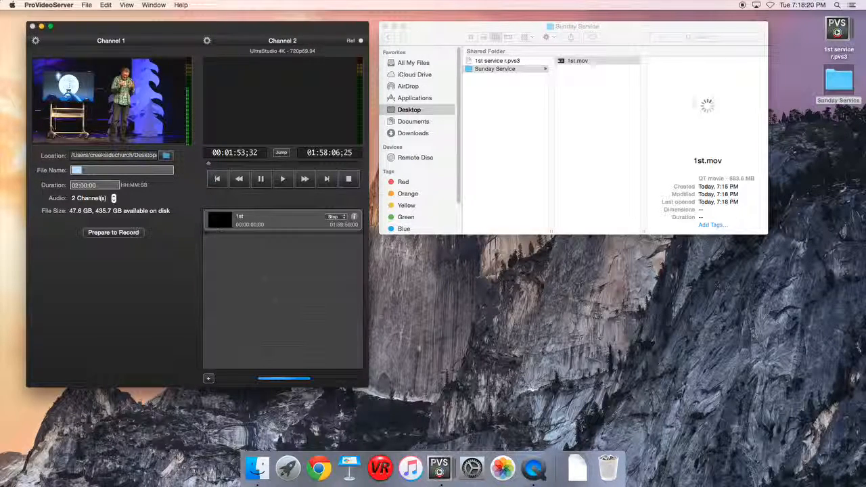
{"action": "left_click", "coordinate": [130, 232]}
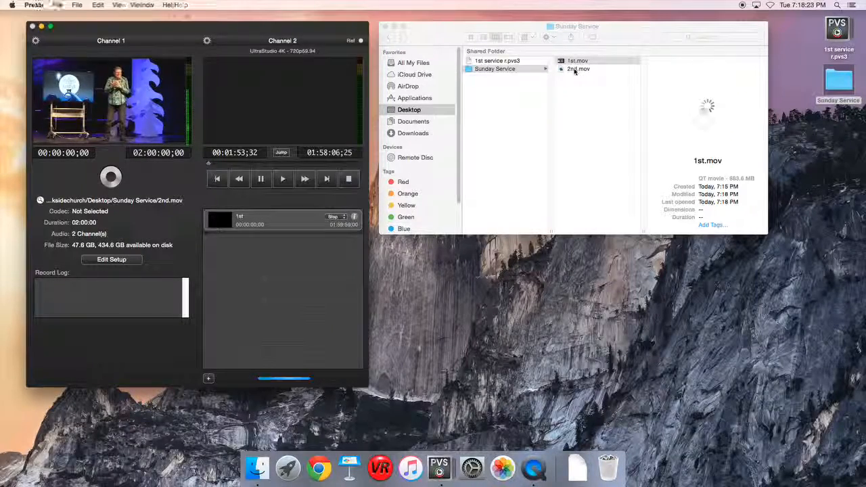
- Add 2nd.mov from the Sunday Service folder to the Channel 2 playlist and cue it with the Channel 1 recording started
{"action": "left_click", "coordinate": [562, 69]}
{"action": "left_click_drag", "start_coordinate": [575, 70], "coordinate": [272, 262]}
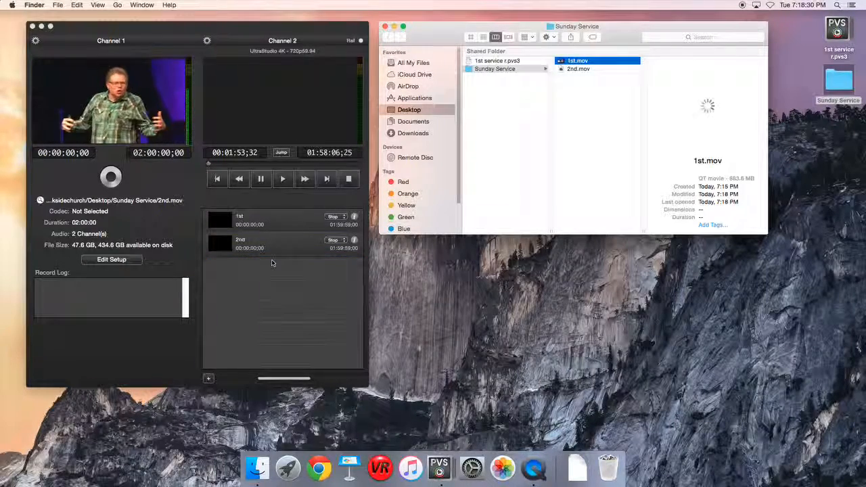
{"action": "left_click", "coordinate": [112, 178]}
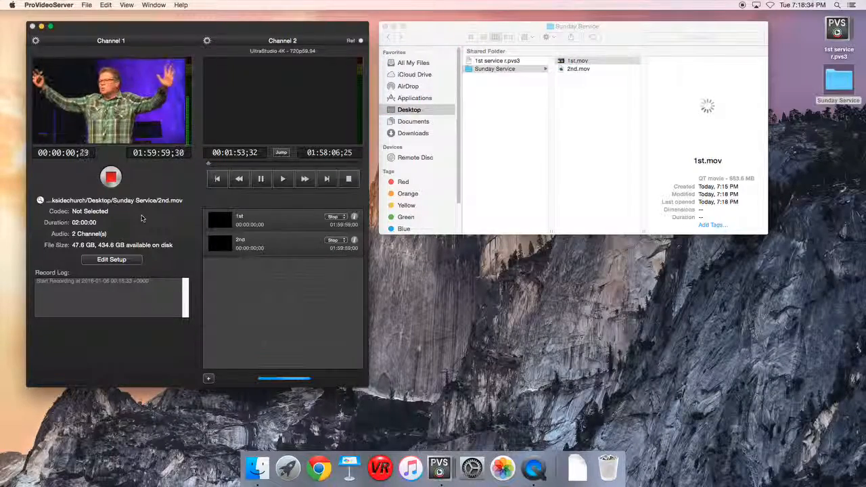
{"action": "left_click", "coordinate": [276, 241]}
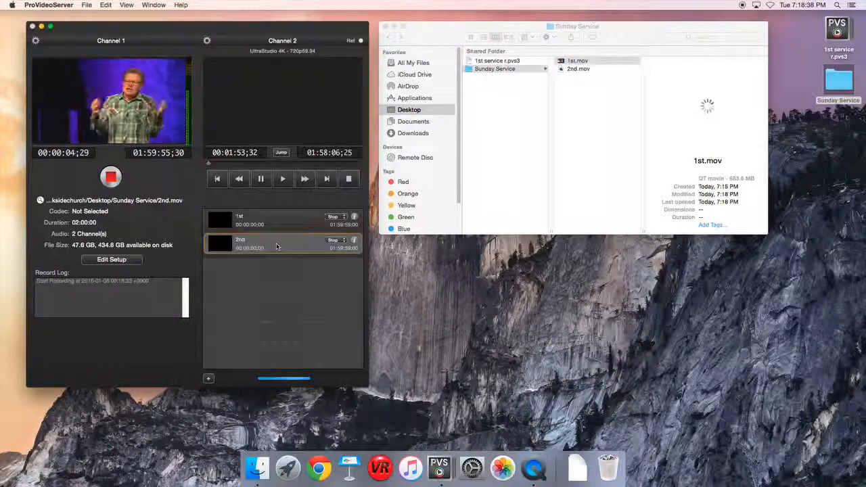
- Play the 2nd clip on Channel 2 and stop it, and cue the 1st clip with a jump time of 00:01:00;00
{"action": "left_click", "coordinate": [283, 179]}
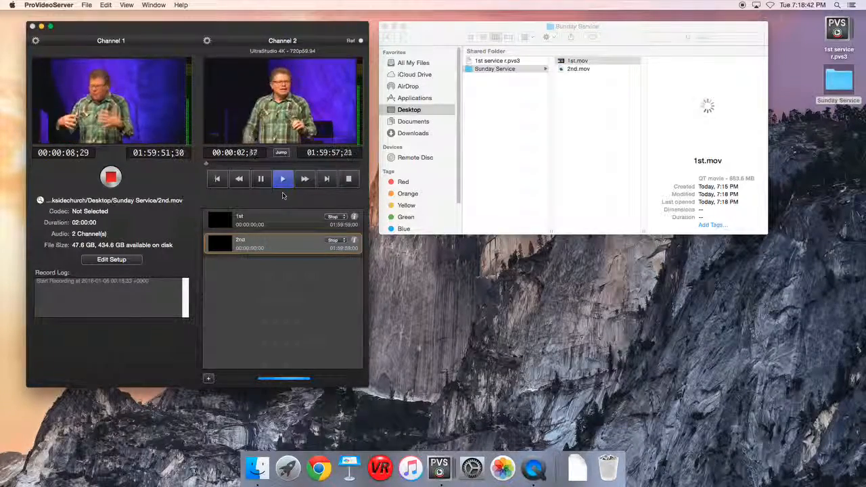
{"action": "left_click", "coordinate": [349, 180]}
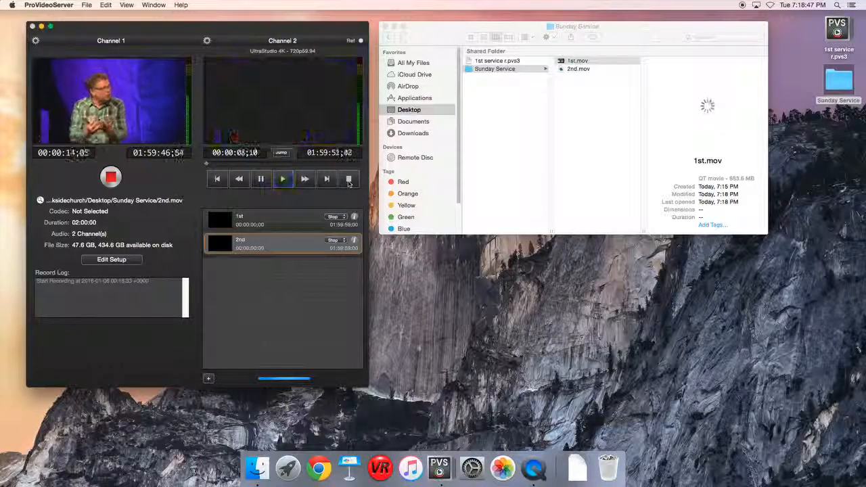
{"action": "left_click", "coordinate": [273, 219]}
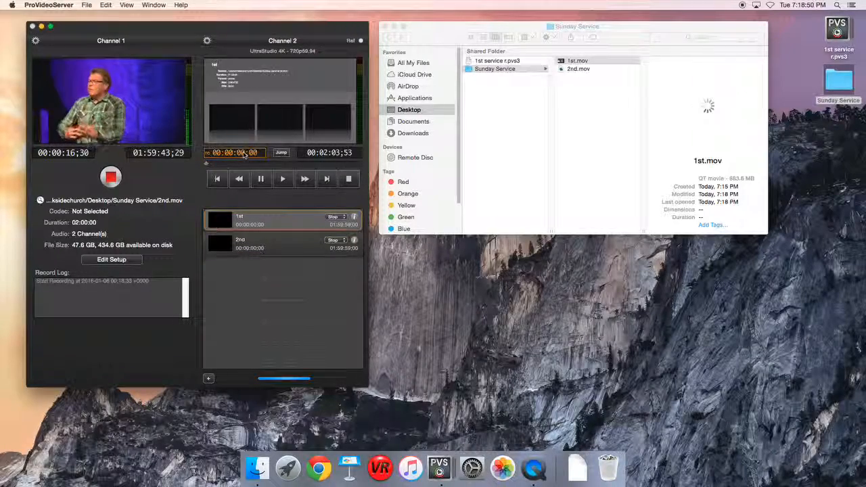
{"action": "left_click", "coordinate": [281, 152]}
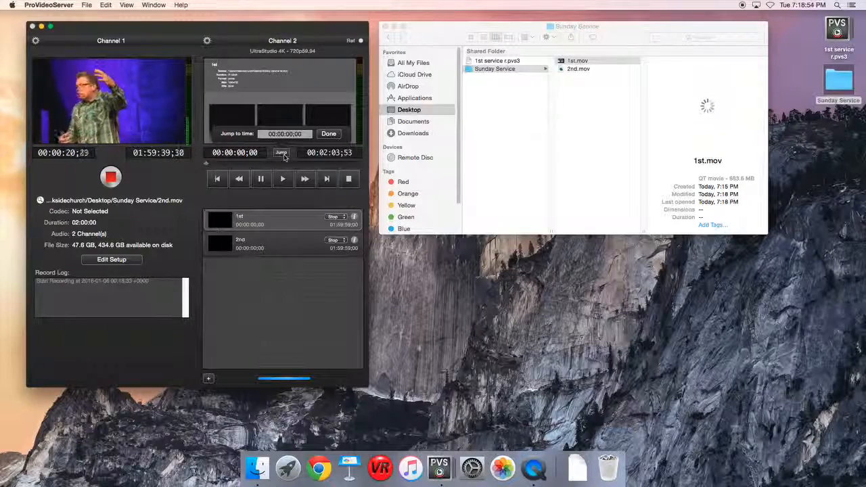
{"action": "type", "text": "13000"}
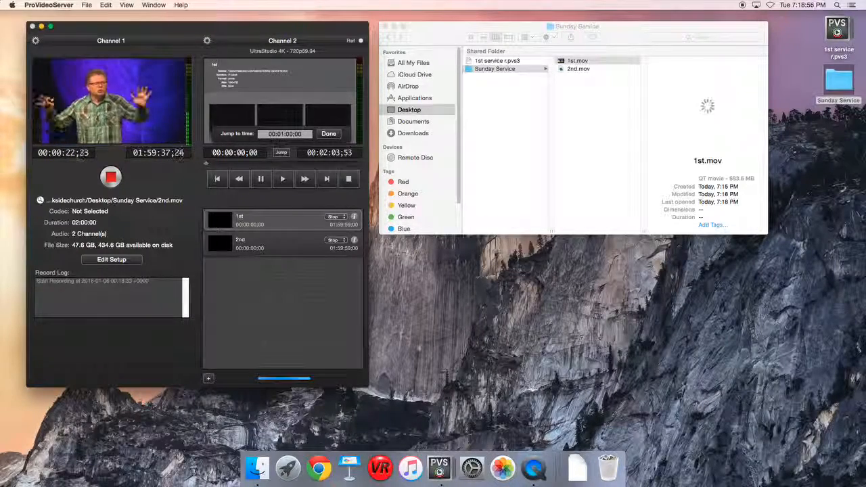
{"action": "key", "text": "Return"}
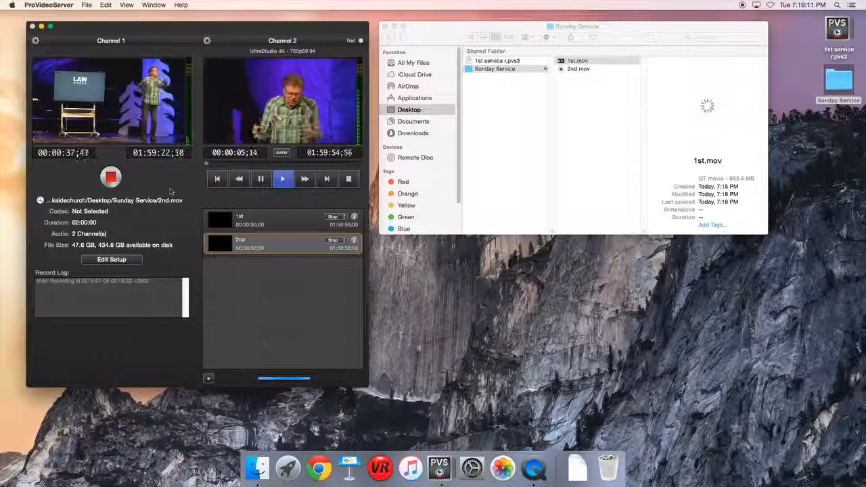
- Stop the Channel 1 recording of 2nd.mov and quit ProVideoServer
{"action": "left_click", "coordinate": [111, 178]}
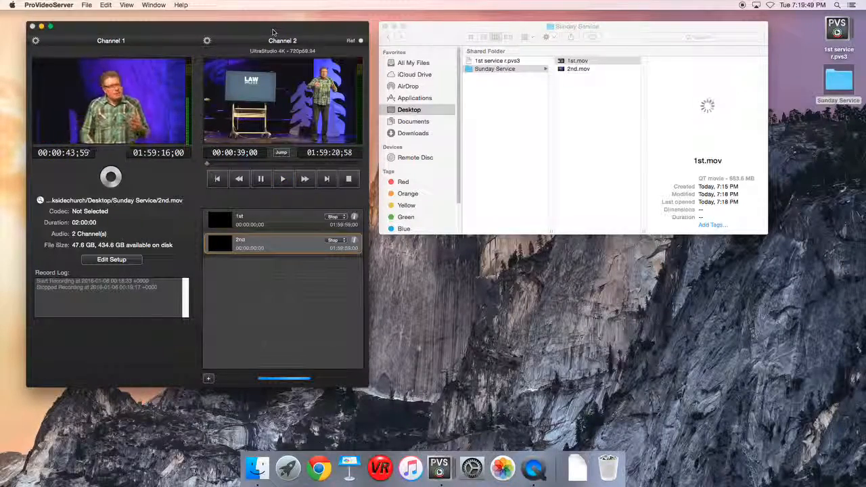
{"action": "key", "text": "super+q"}
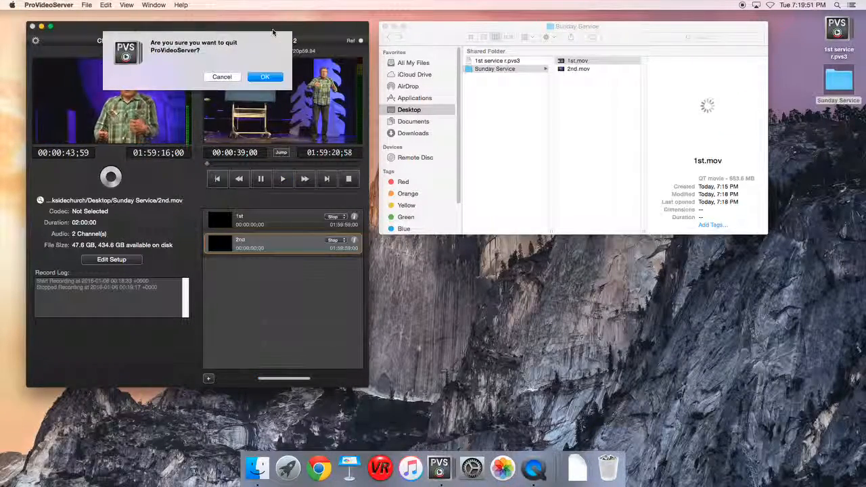
{"action": "left_click", "coordinate": [257, 75]}
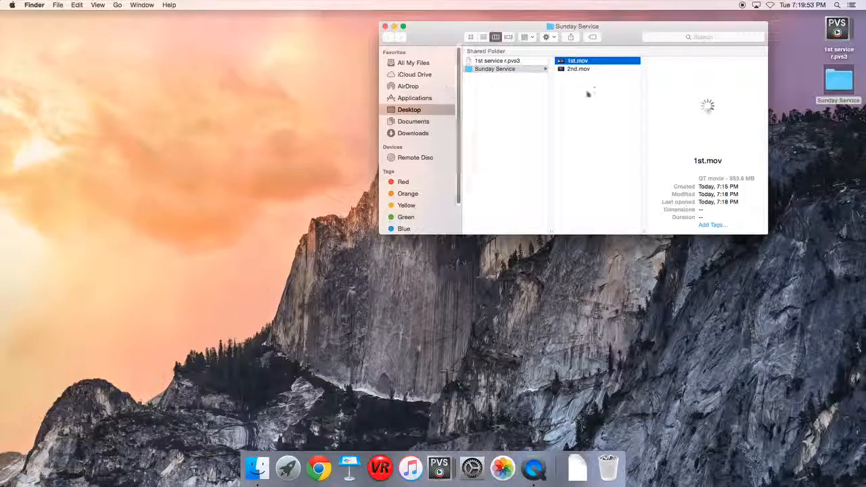
- Examine the recorded files 1st.mov and 2nd.mov in the Sunday Service folder, ending on the preview of 2nd.mov
{"action": "left_click", "coordinate": [609, 89]}
{"action": "left_click", "coordinate": [581, 70]}
{"action": "left_click", "coordinate": [577, 61]}
{"action": "left_click", "coordinate": [576, 69]}
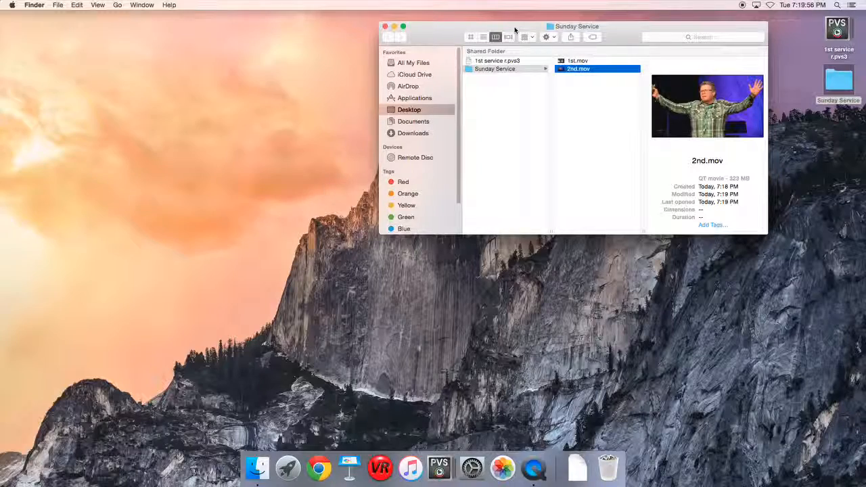